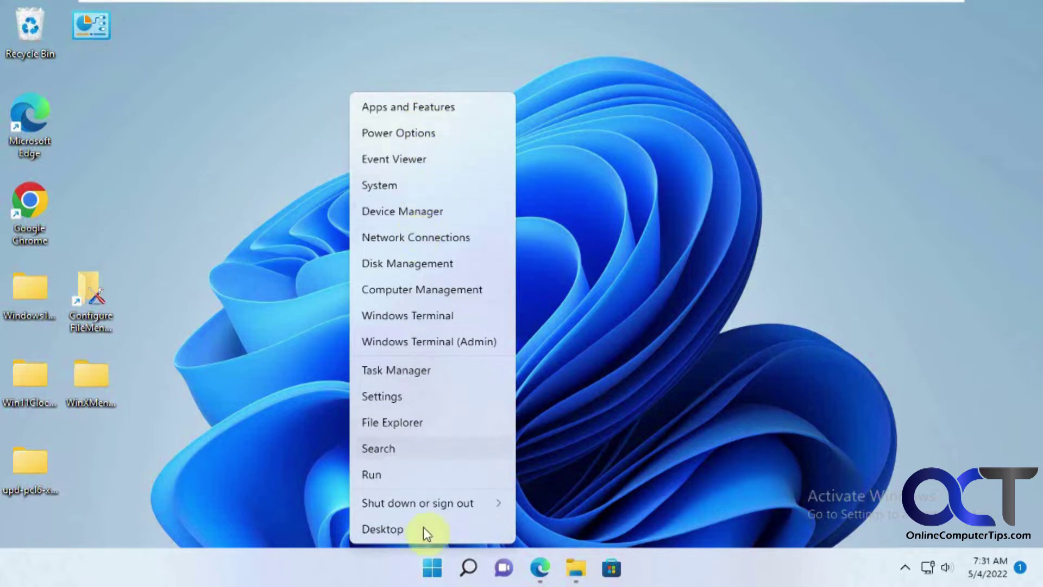
# Close the Start context menu and open the Group2 subfolder of AppData\Local\Microsoft\Windows\WinX in File Explorer
pyautogui.click(652, 330)
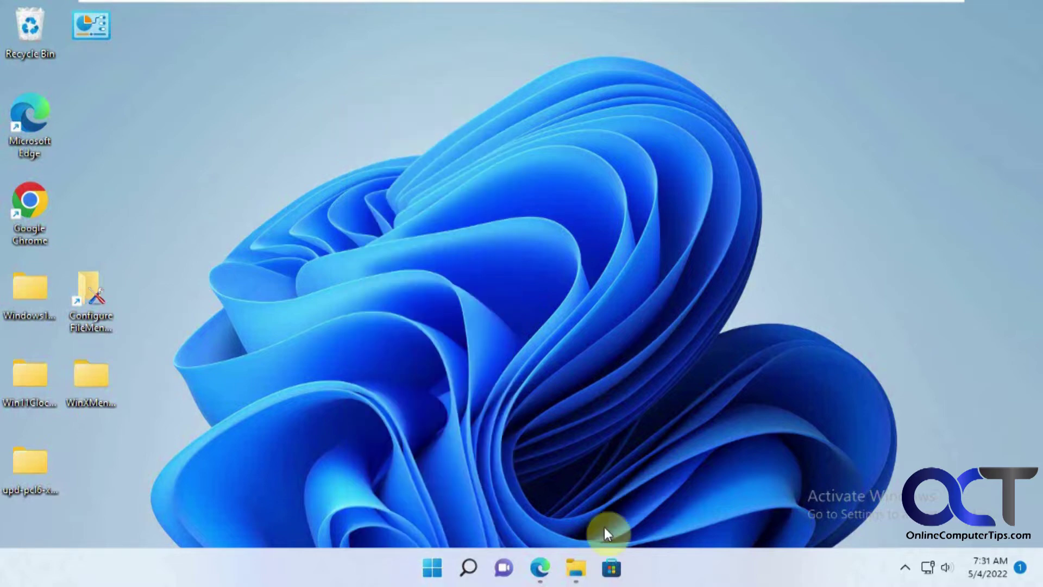
pyautogui.click(584, 576)
pyautogui.click(632, 93)
pyautogui.click(633, 94)
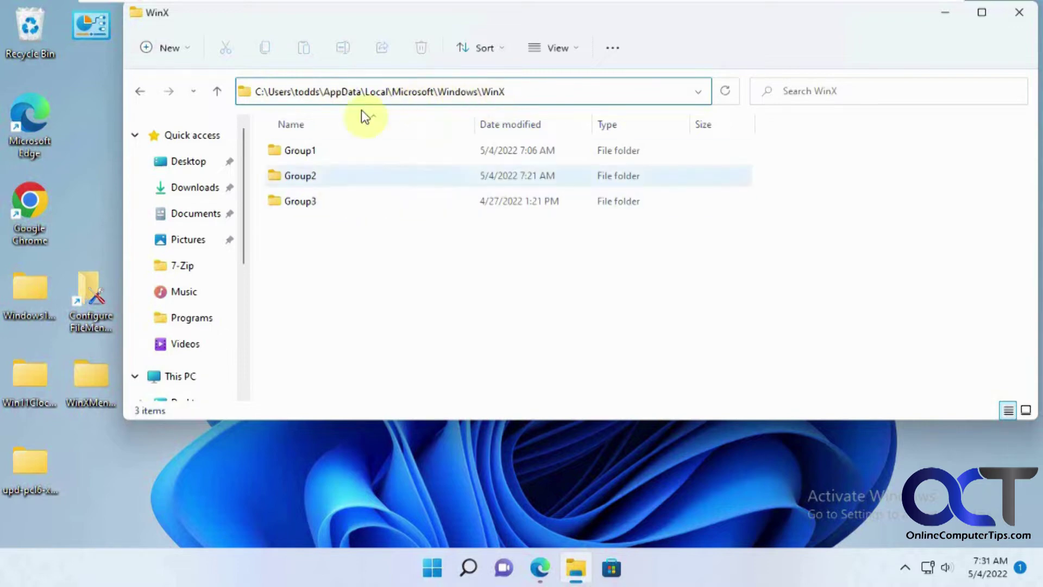
pyautogui.doubleClick(313, 182)
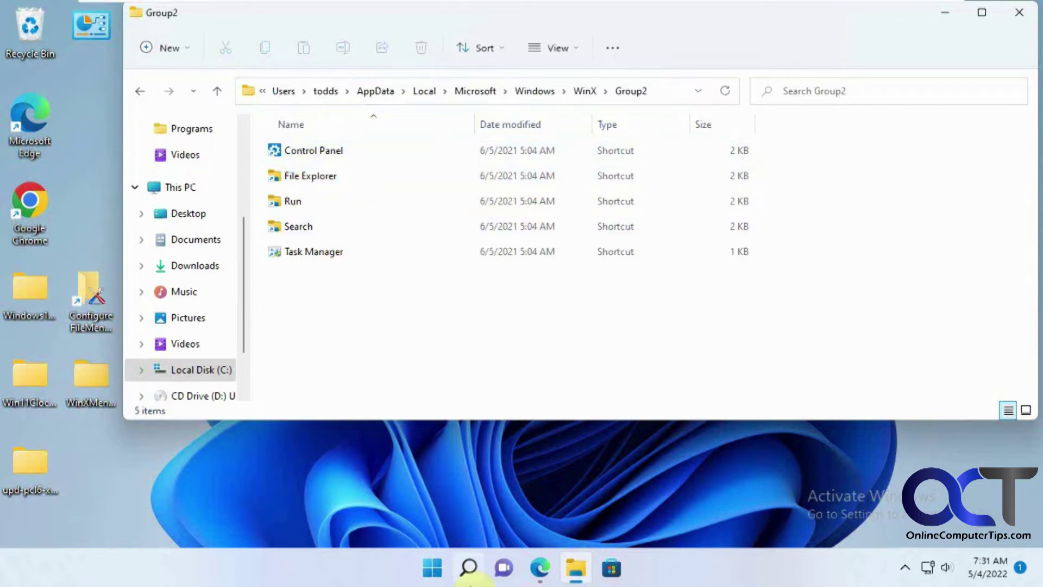
# Compare the Group2 shortcuts with the Start context menu, return to the WinX folder and minimize its window
pyautogui.rightClick(433, 568)
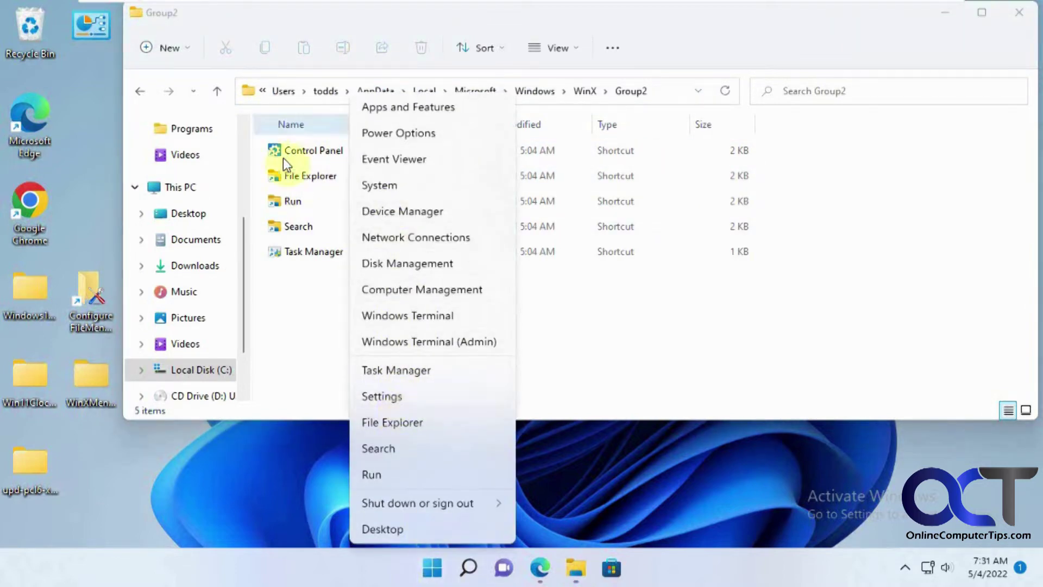
pyautogui.click(595, 349)
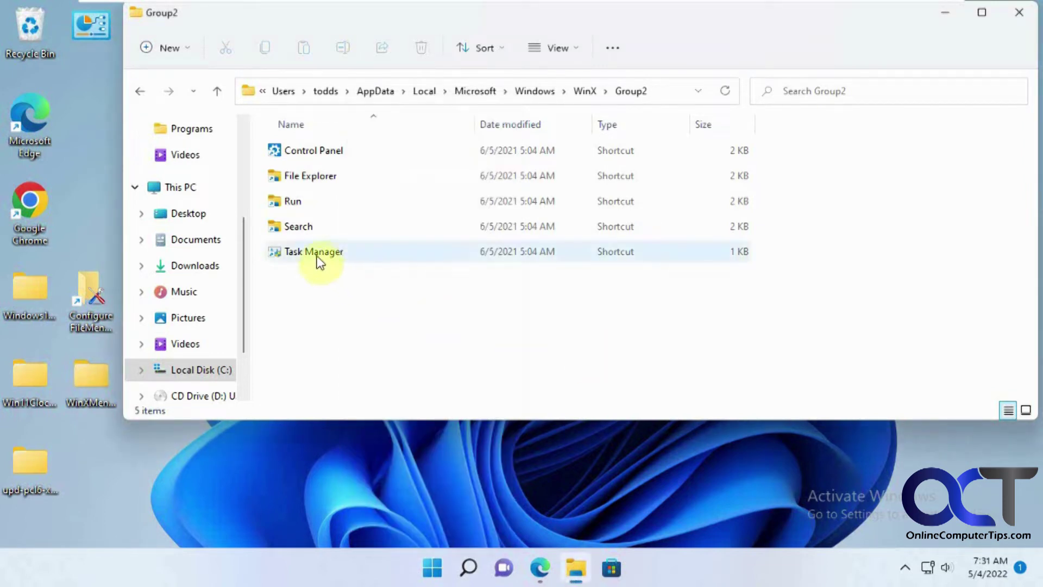
pyautogui.moveTo(320, 263)
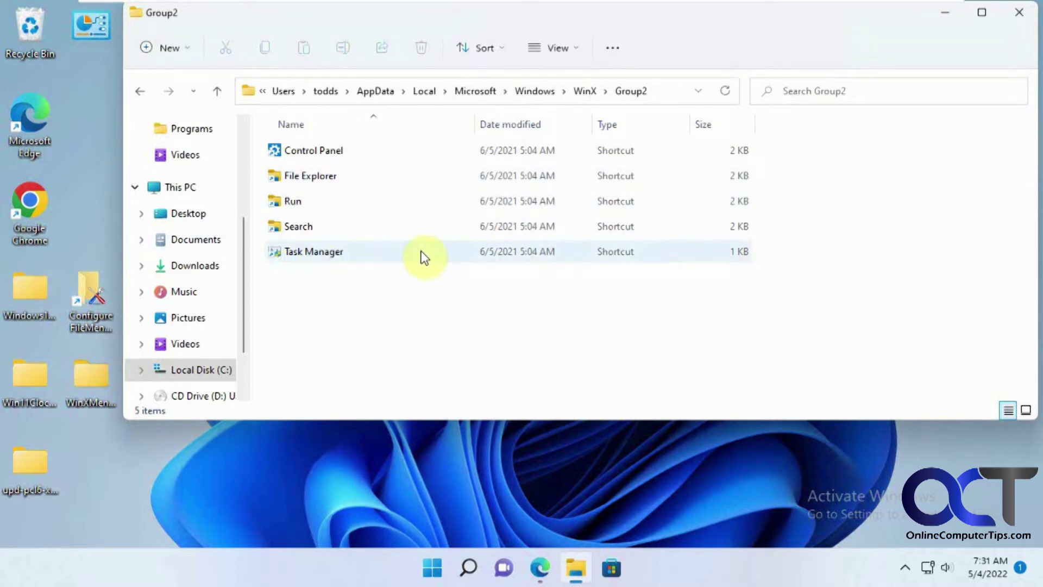
pyautogui.click(140, 91)
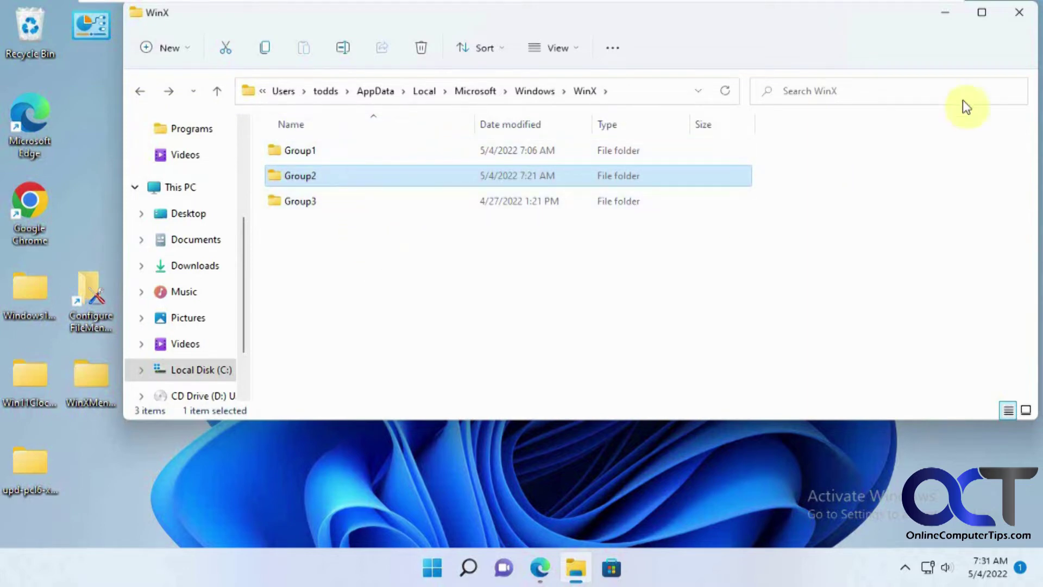
pyautogui.click(946, 13)
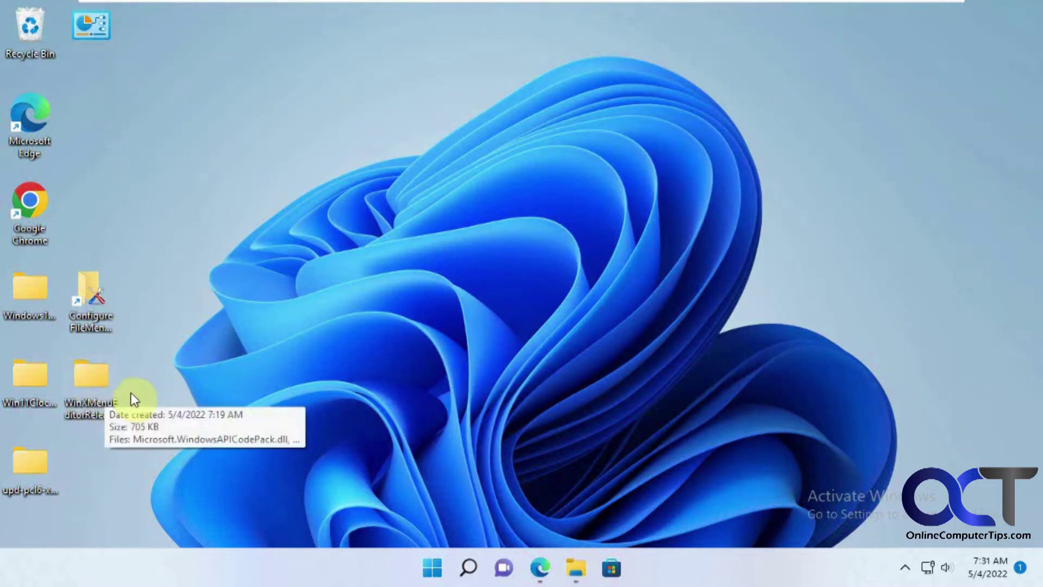
# Check the Start context menu, launch WinXEditor.exe from the WinXMenuEditorRelease desktop folder and dismiss its startup warning
pyautogui.rightClick(432, 568)
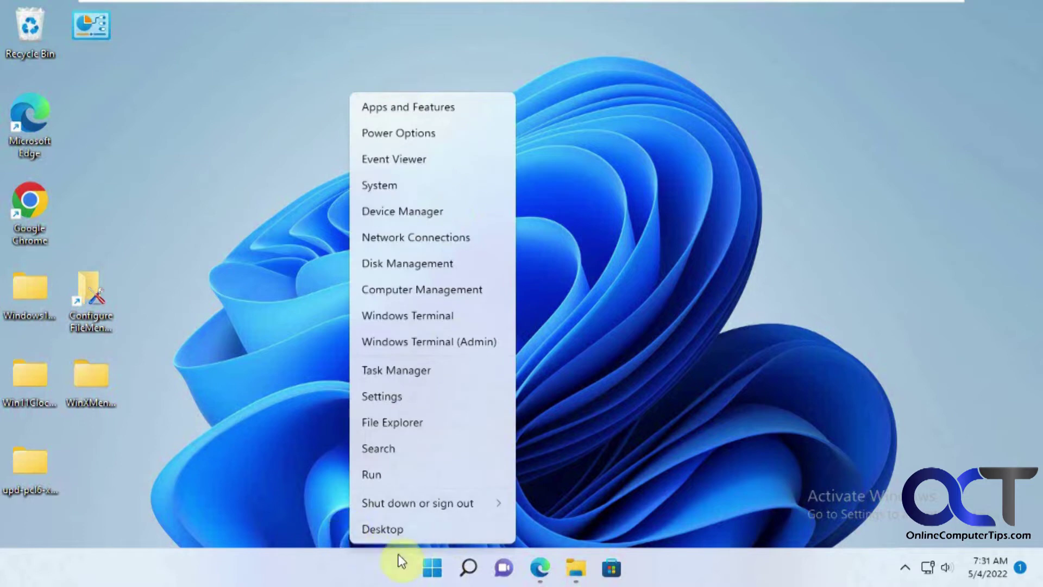
pyautogui.click(385, 574)
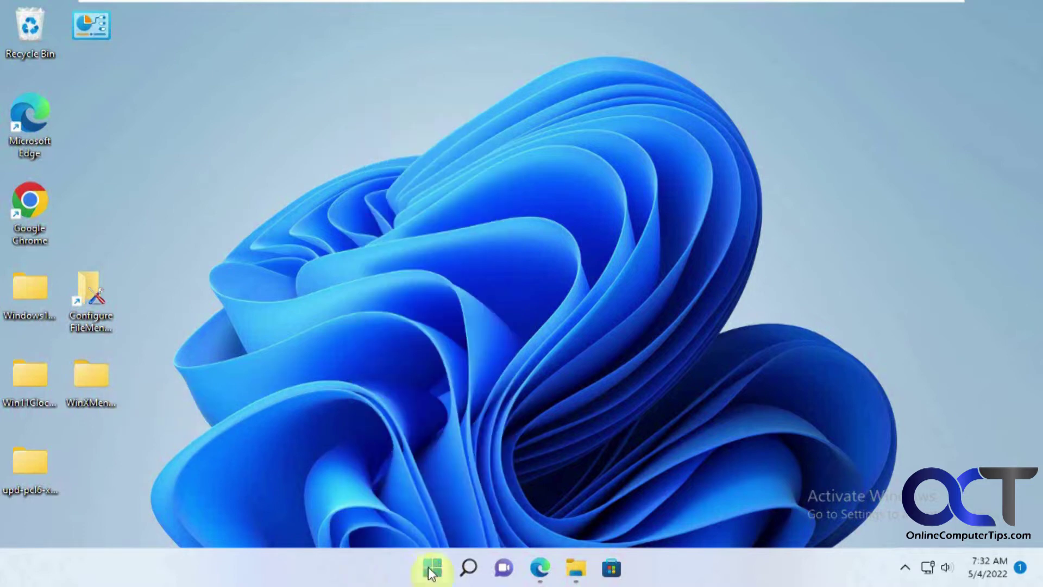
pyautogui.doubleClick(94, 383)
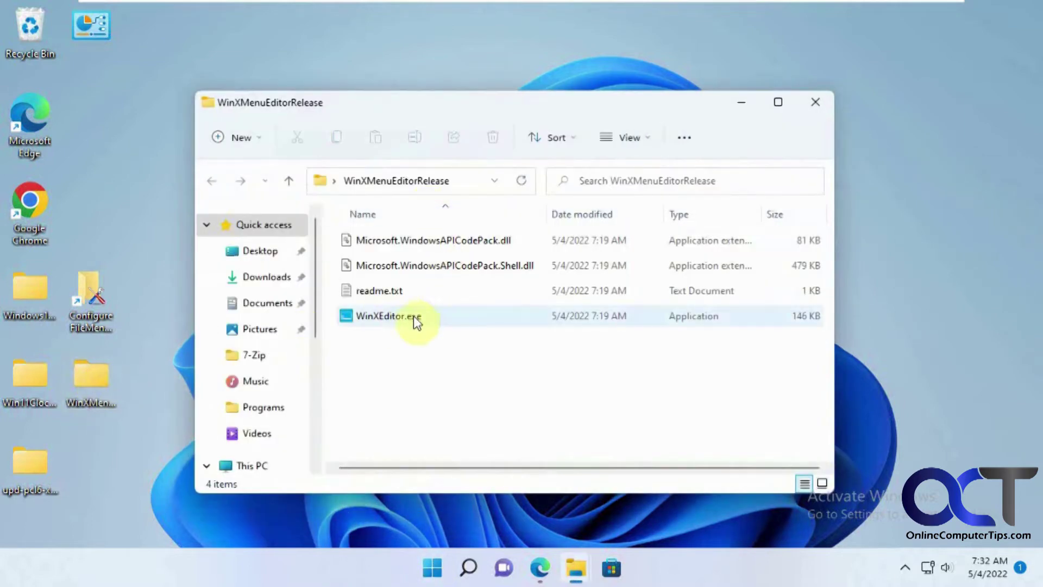
pyautogui.doubleClick(408, 318)
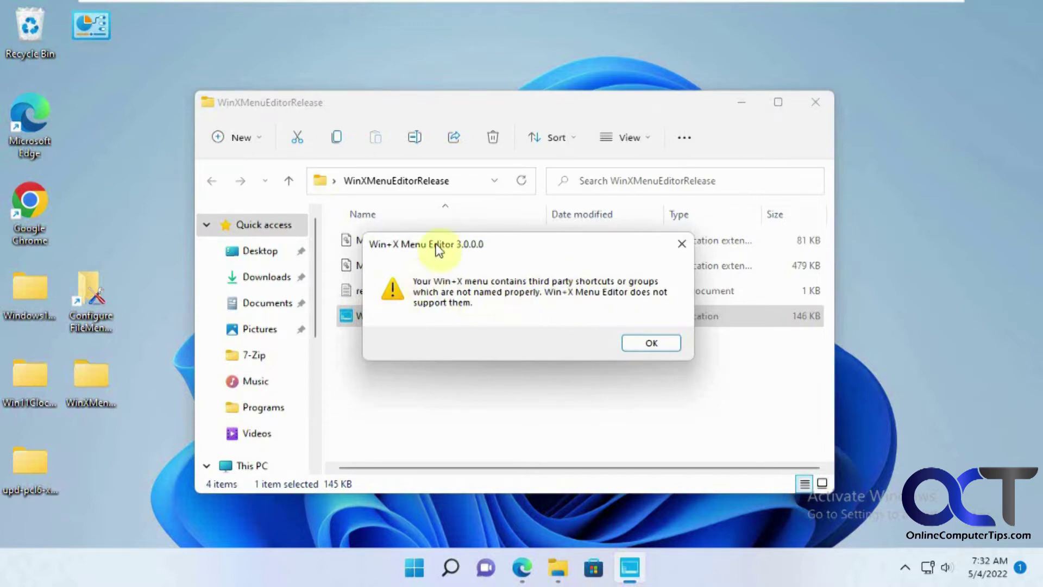
pyautogui.rightClick(415, 568)
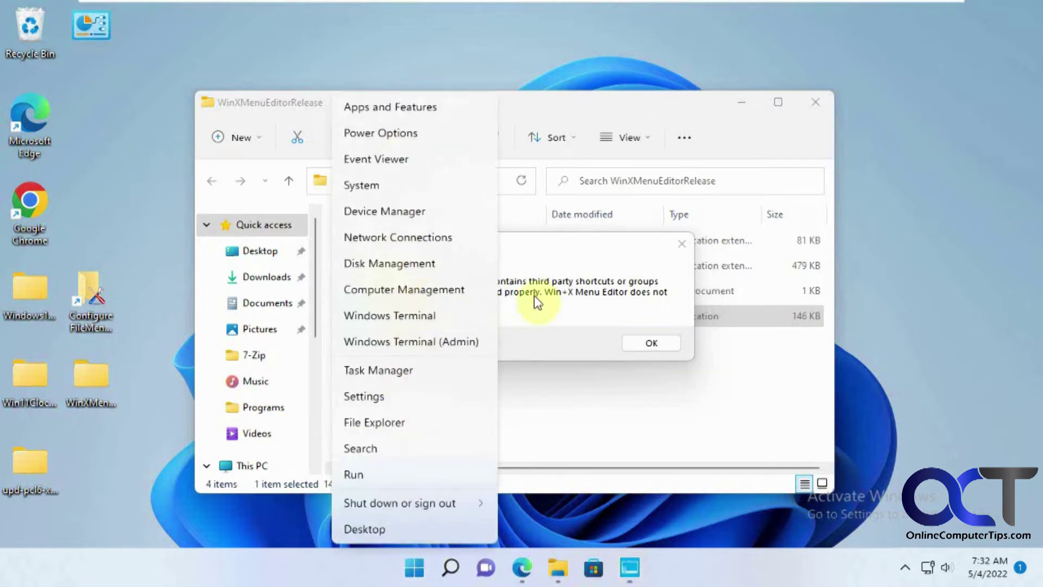
pyautogui.click(564, 259)
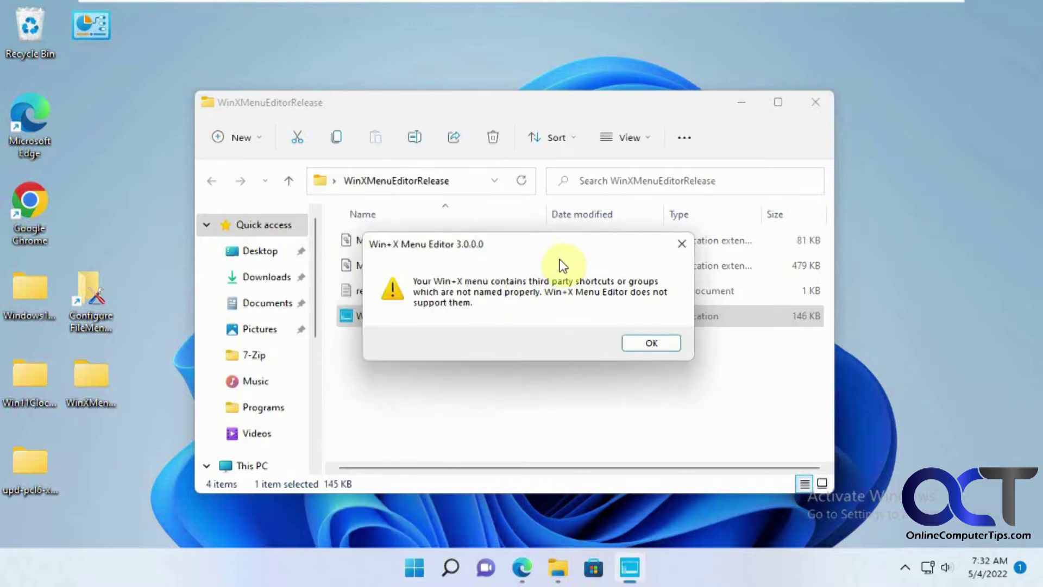
pyautogui.click(651, 343)
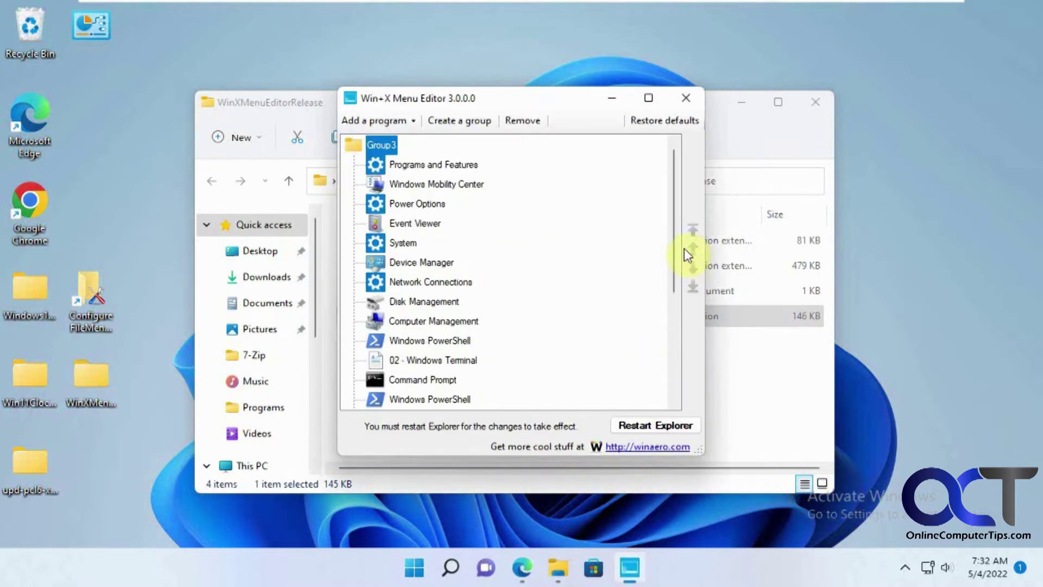
# Move the Win+X Menu Editor window aside and compare its Group2 and Group1 entries with the Start context menu
pyautogui.moveTo(676, 245); pyautogui.dragTo(678, 354)
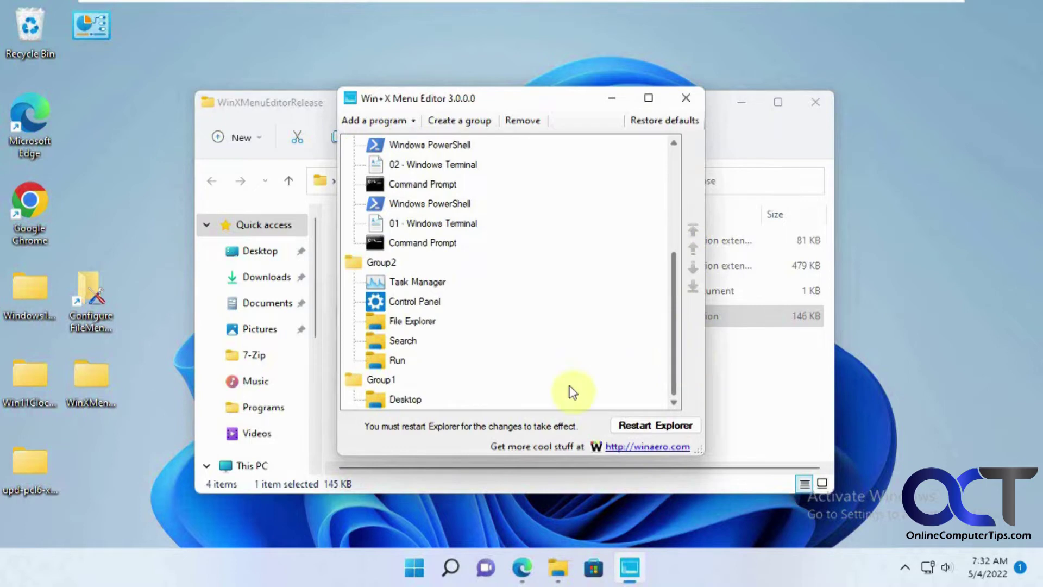
pyautogui.rightClick(414, 567)
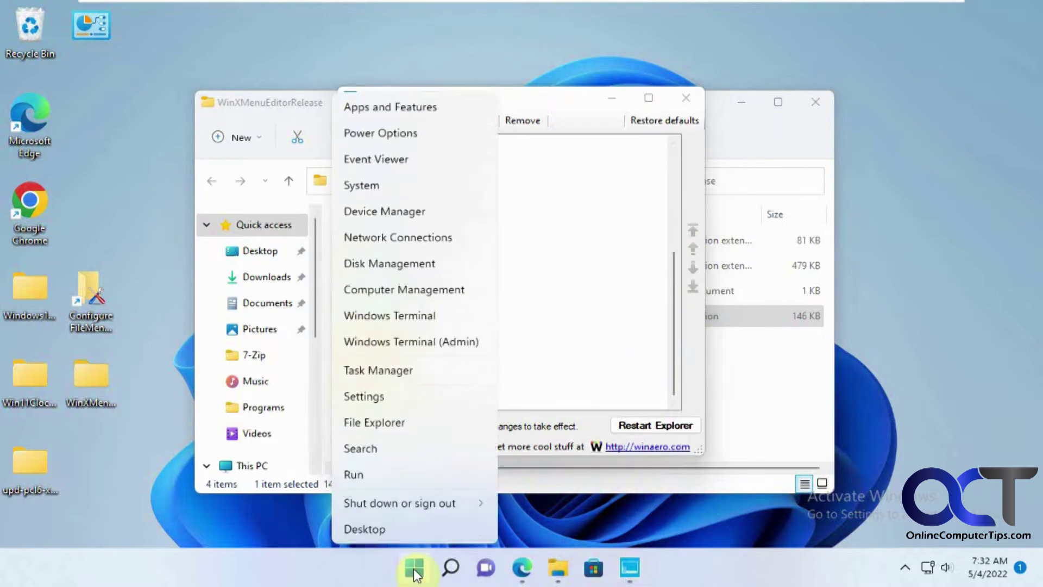
pyautogui.click(581, 106)
pyautogui.moveTo(582, 107); pyautogui.dragTo(794, 111)
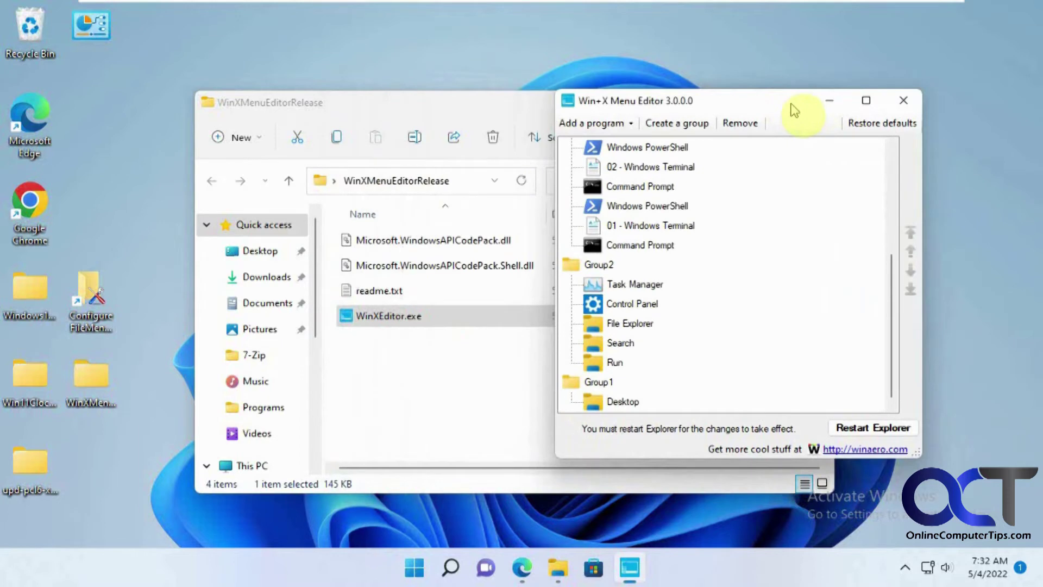
pyautogui.rightClick(414, 568)
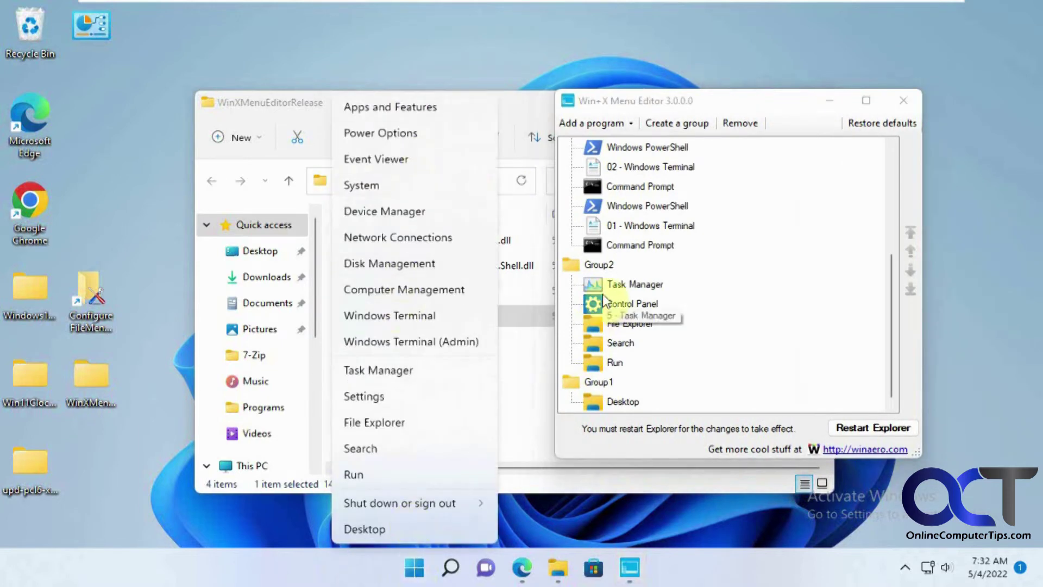
# Examine the reordering, group-moving and adding options for the Control Panel entry and for Group2
pyautogui.click(639, 308)
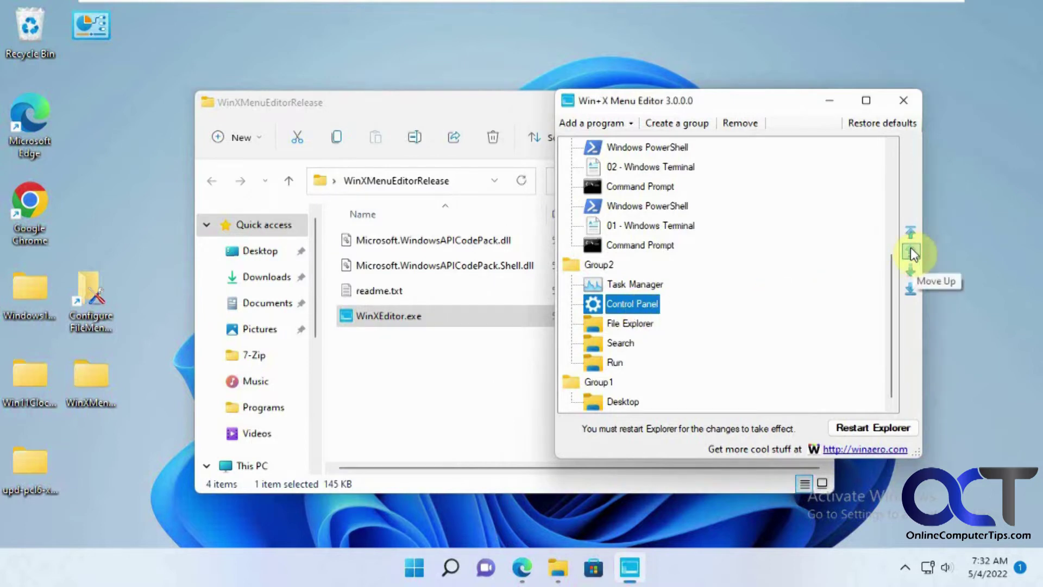
pyautogui.rightClick(625, 310)
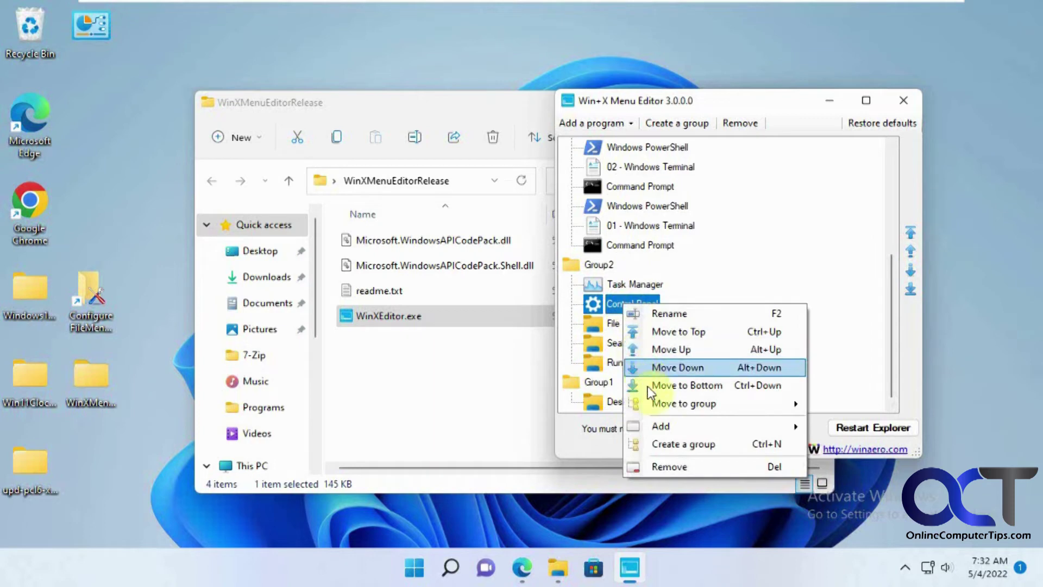
pyautogui.moveTo(674, 405)
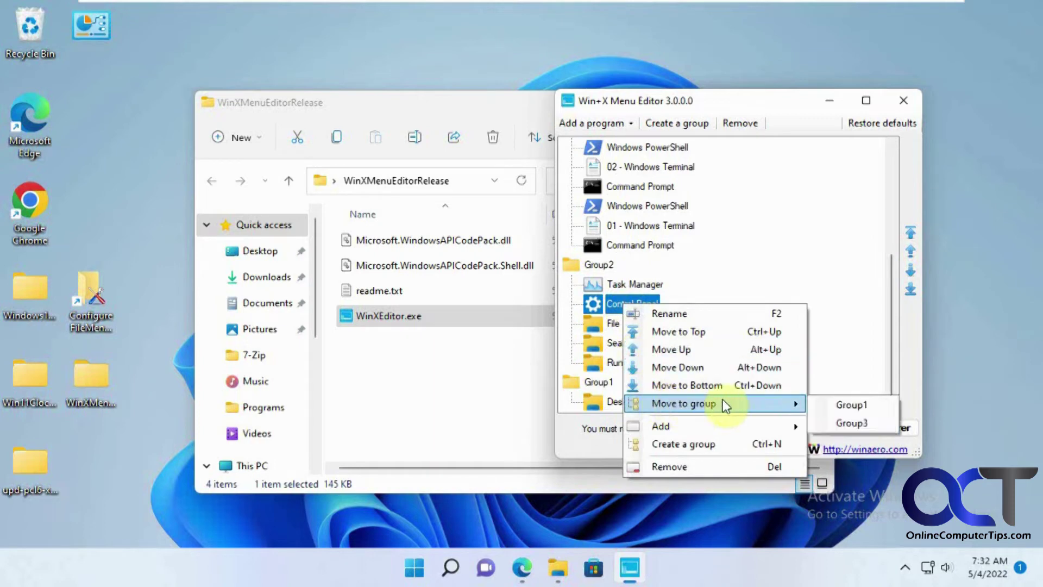
pyautogui.moveTo(712, 428)
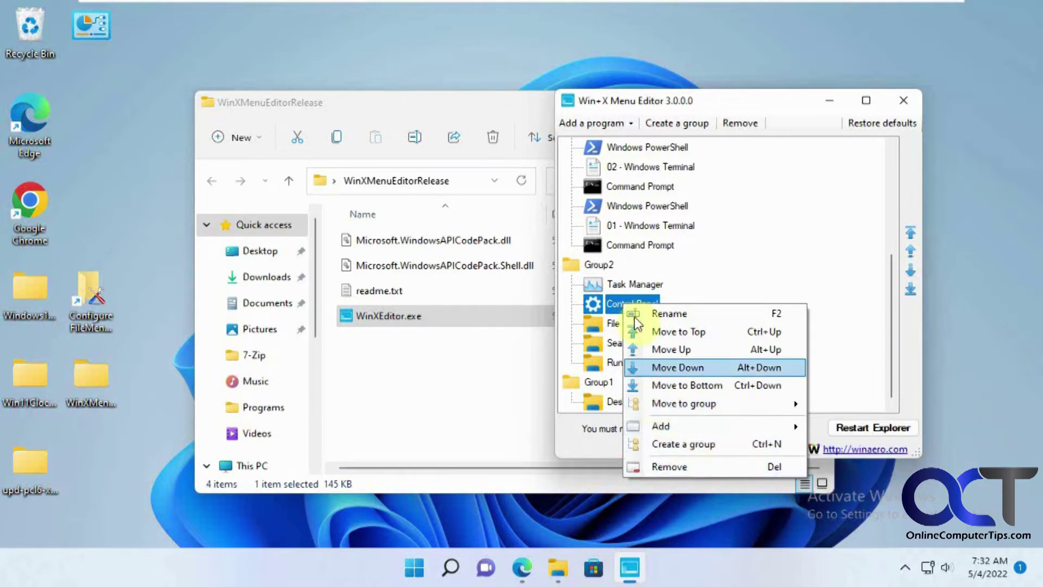
pyautogui.click(782, 262)
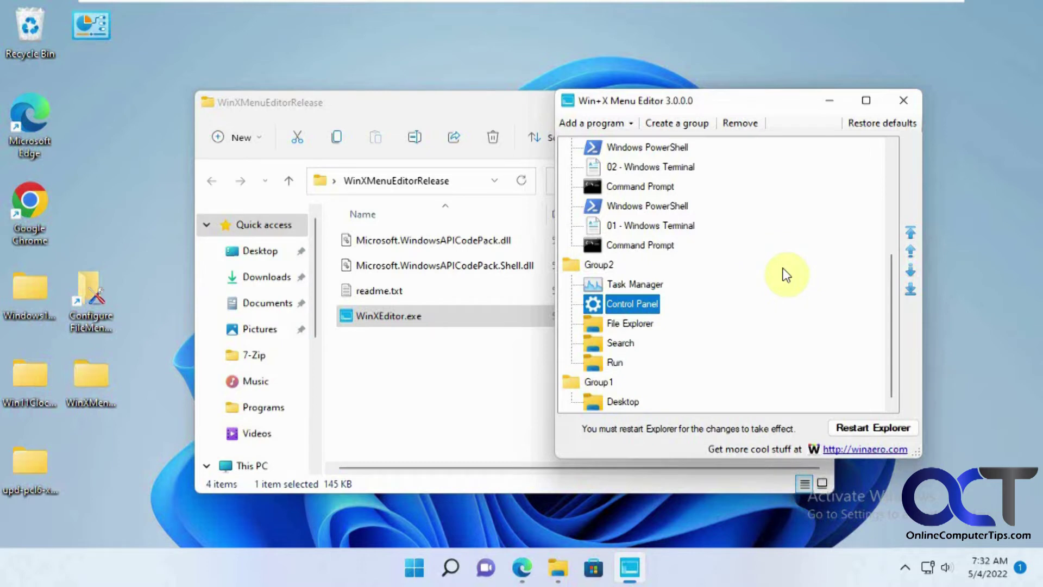
pyautogui.rightClick(604, 266)
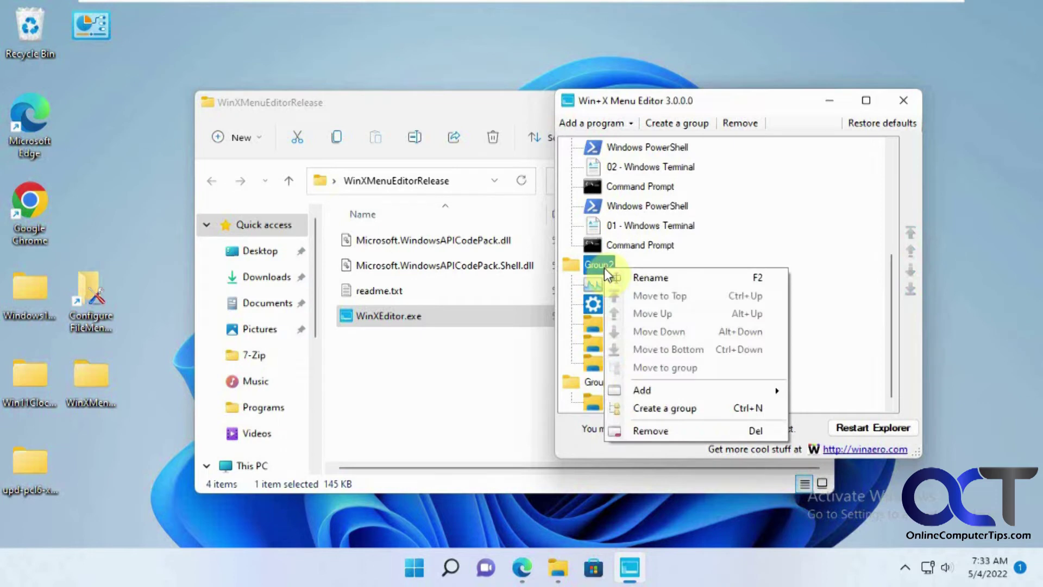
# Start adding a program to Group2 from its File Explorer entry, bringing up the file selection dialog
pyautogui.rightClick(588, 328)
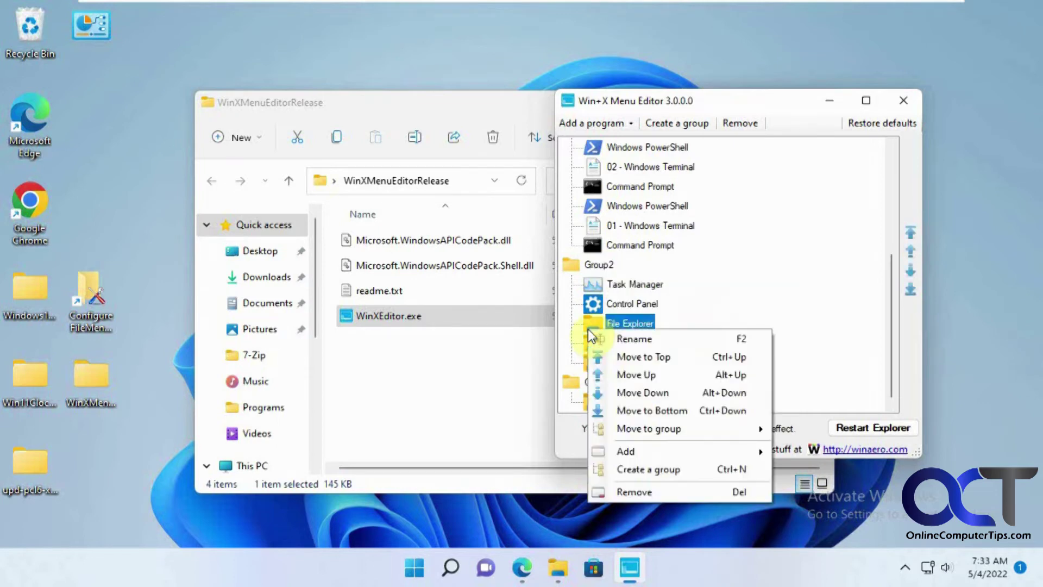
pyautogui.moveTo(627, 451)
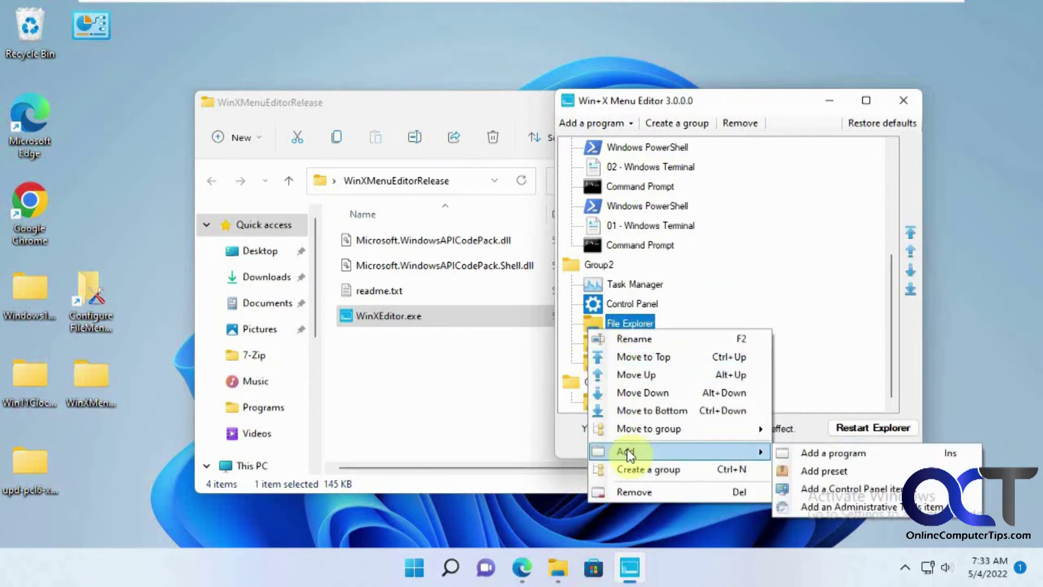
pyautogui.click(848, 454)
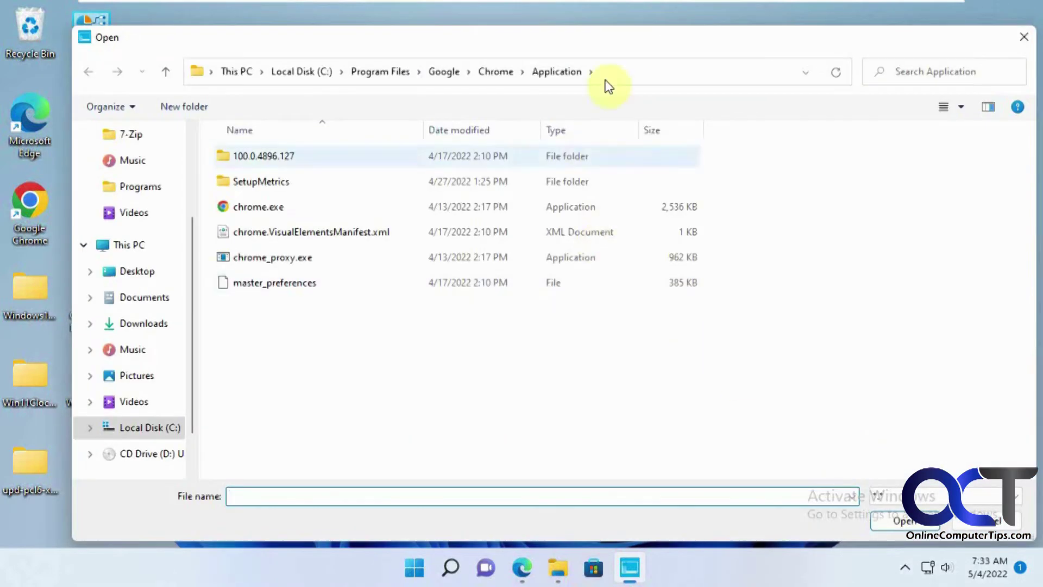
pyautogui.click(626, 67)
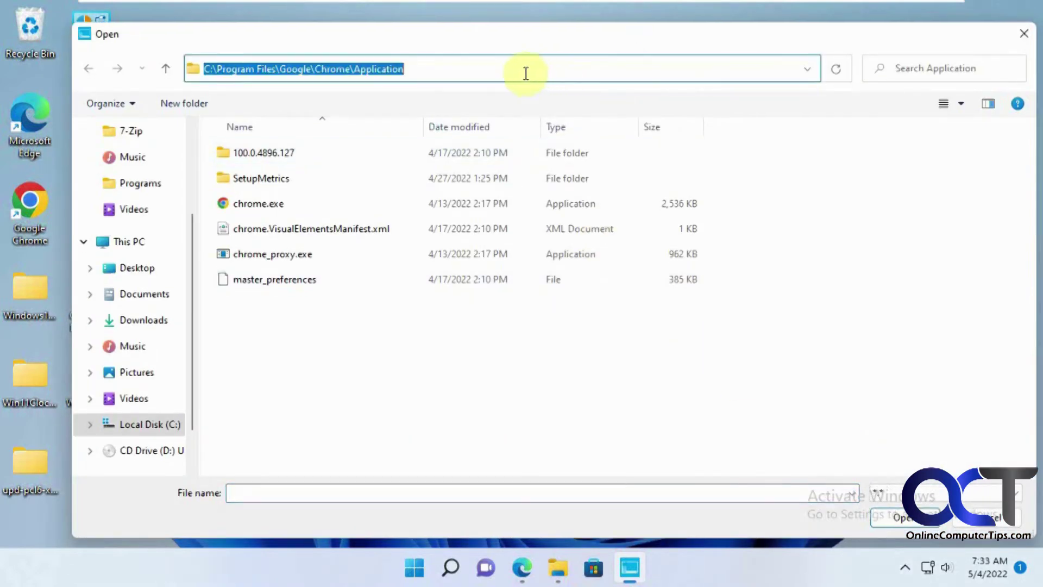
# Copy the folder path from the Google Chrome desktop shortcut's target and go to C:\Program Files\Google\Chrome\Application\ in the file selection dialog
pyautogui.rightClick(37, 220)
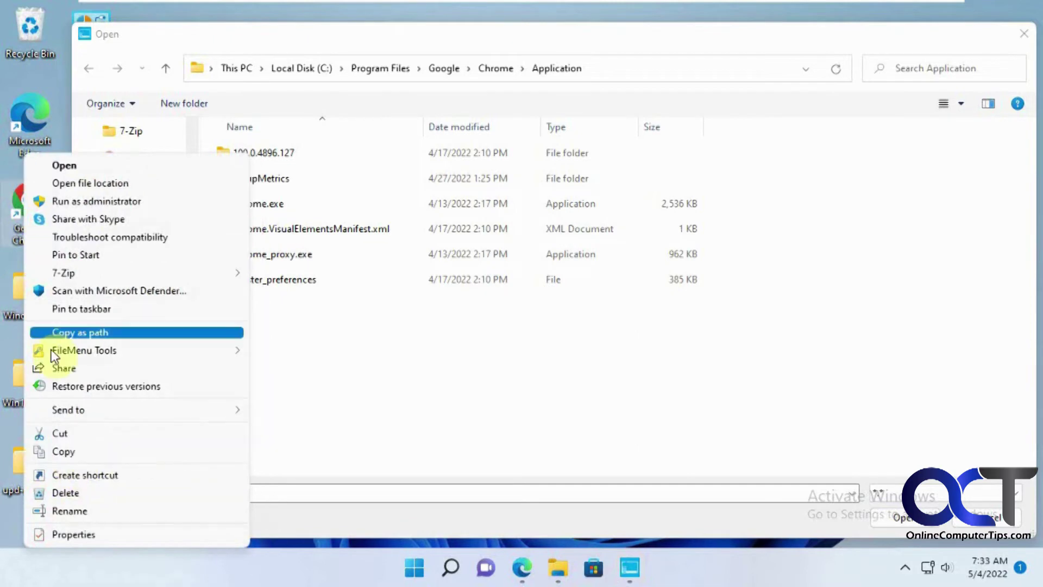
pyautogui.click(96, 534)
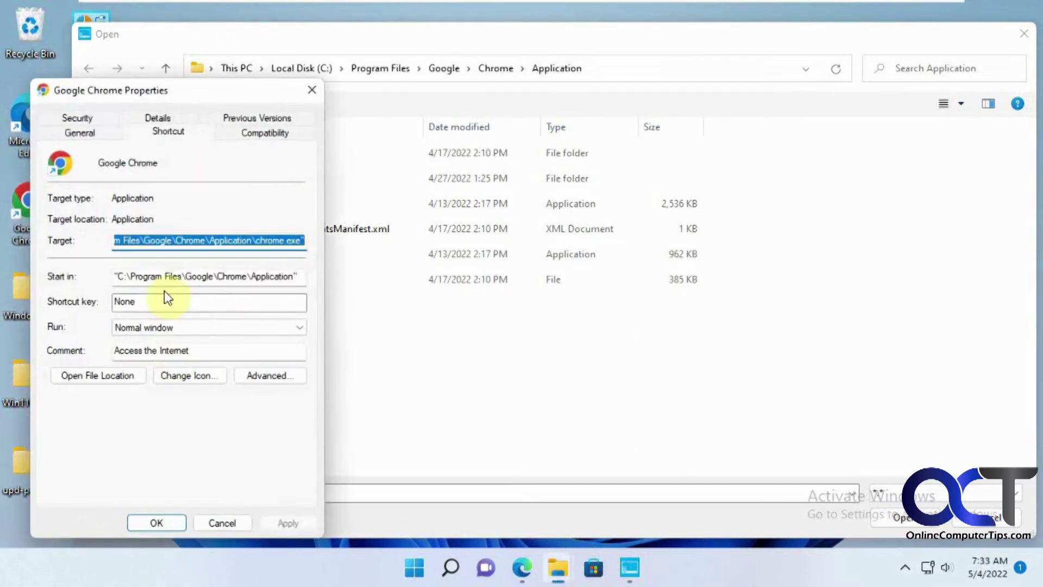
pyautogui.click(174, 240)
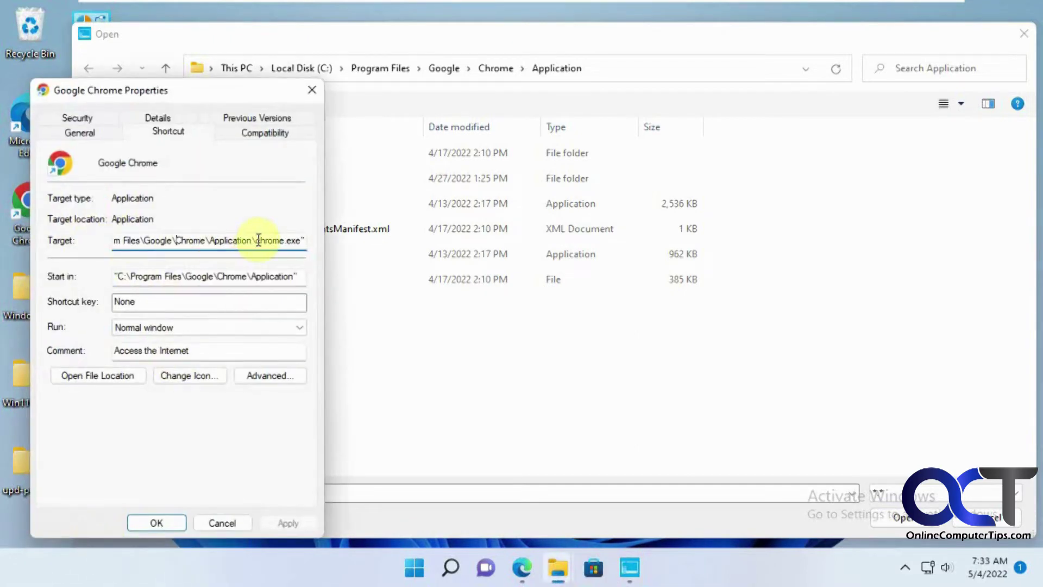
pyautogui.moveTo(256, 241); pyautogui.dragTo(121, 246)
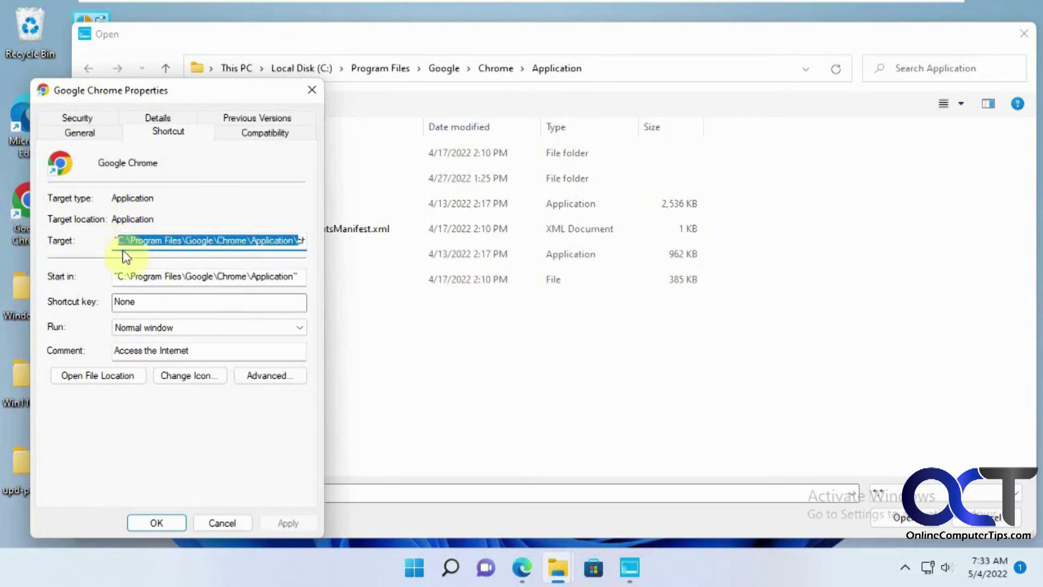
pyautogui.click(692, 67)
pyautogui.hotkey('ctrl', 'v')
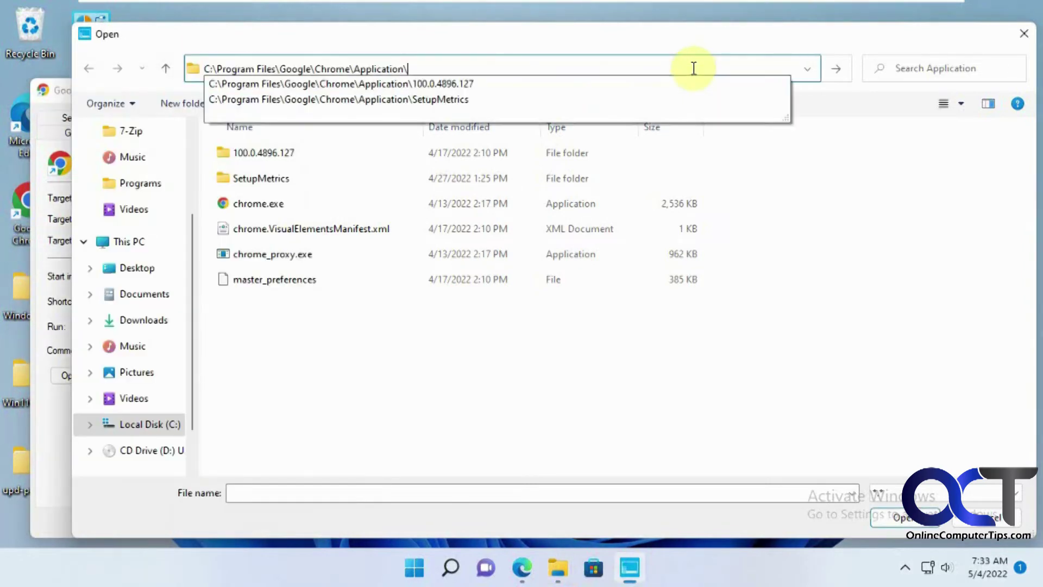
pyautogui.press('Return')
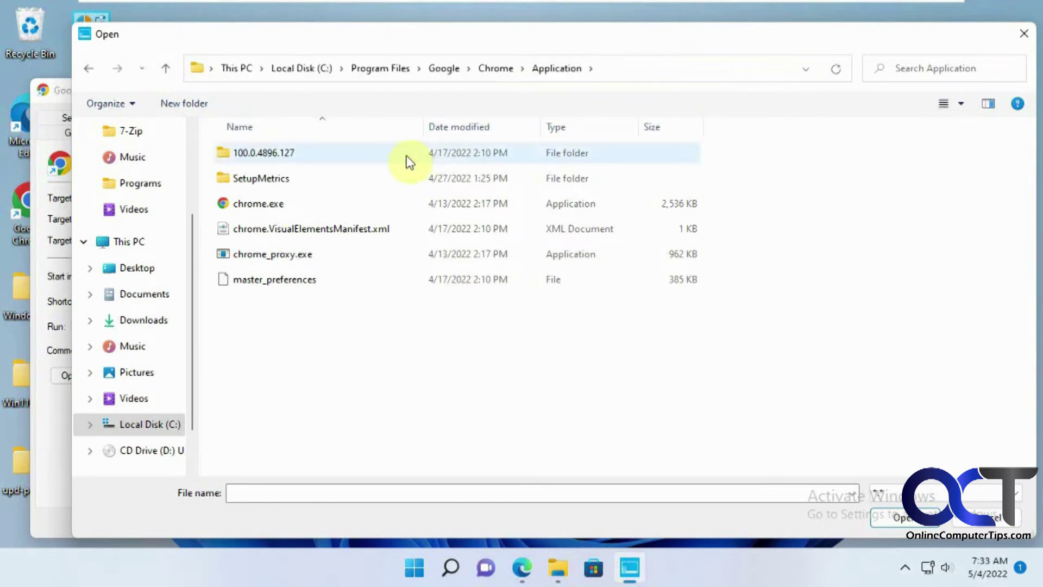
# Add chrome.exe to Group2 under the name Chrome and close the shortcut's properties without changes
pyautogui.doubleClick(269, 206)
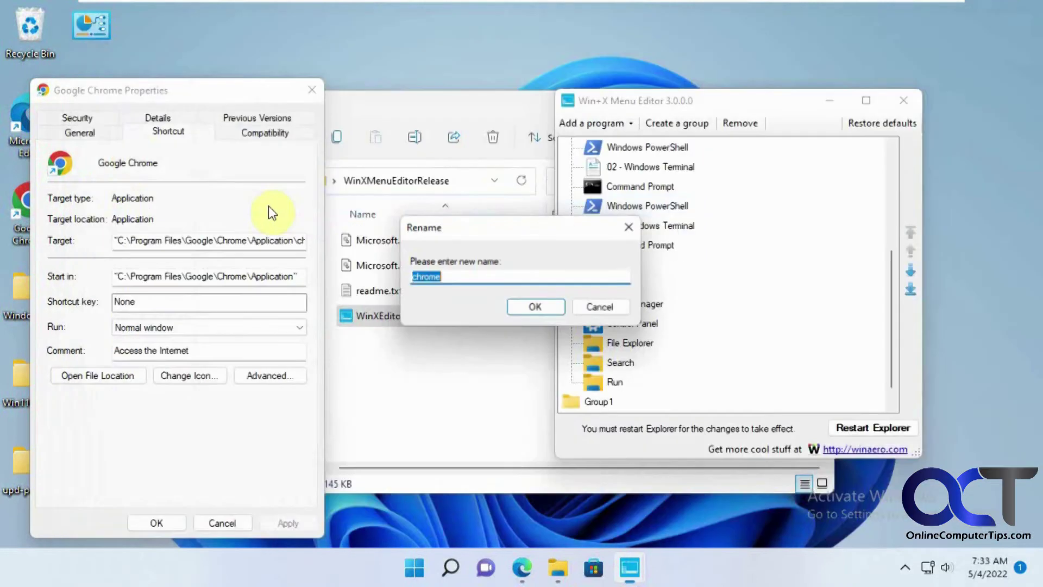
pyautogui.click(414, 277)
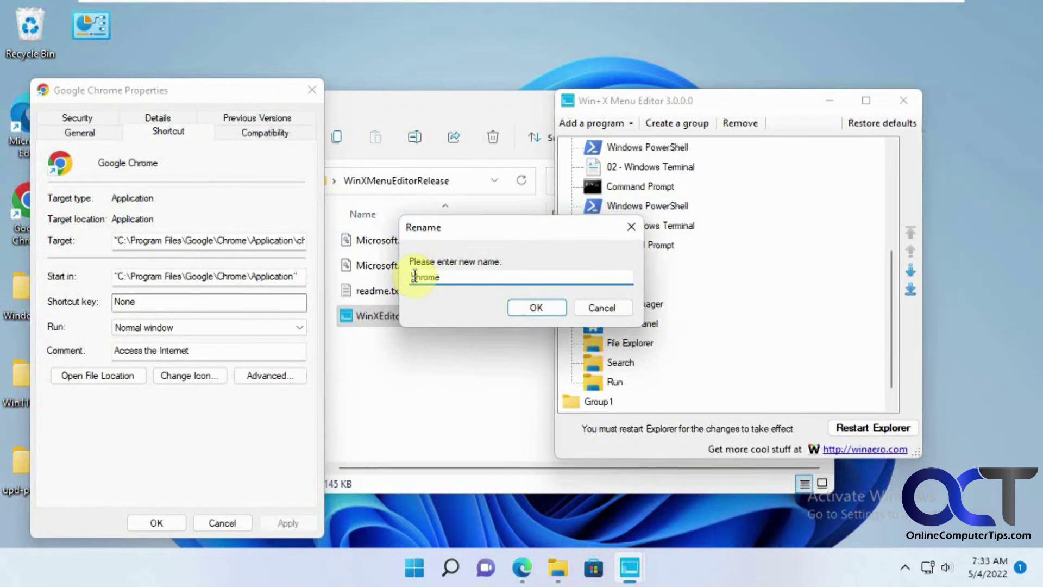
pyautogui.write('C')
pyautogui.click(536, 307)
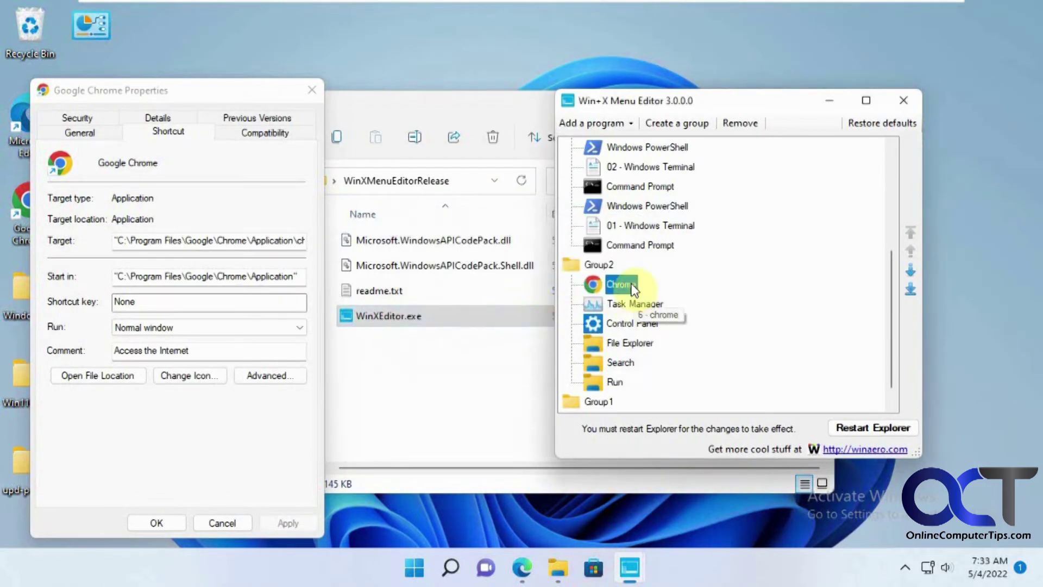
pyautogui.click(228, 523)
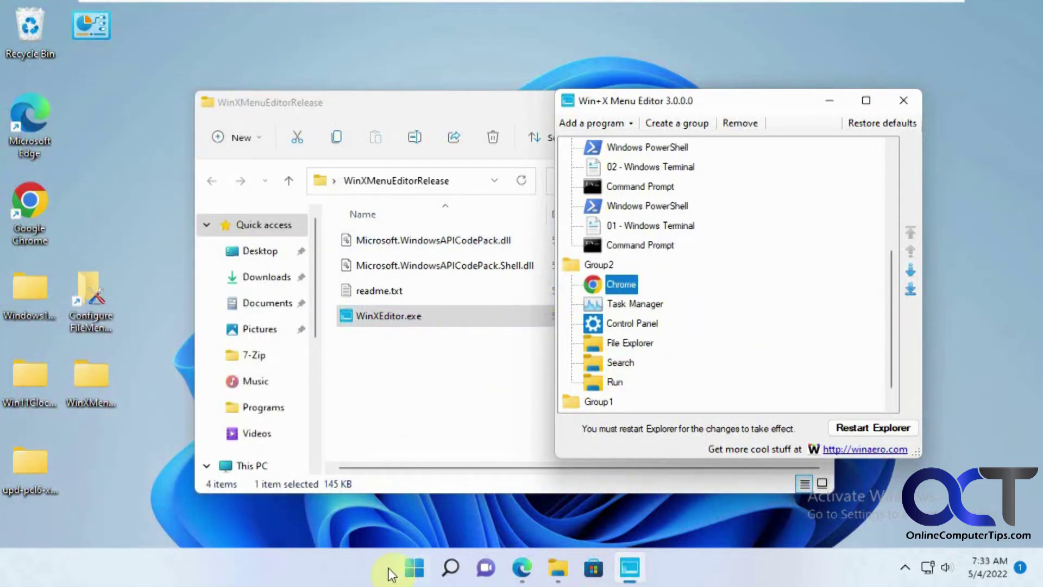
# Restart Explorer to apply the menu change and test the Chrome entry from the Start context menu, closing the browser again
pyautogui.rightClick(413, 569)
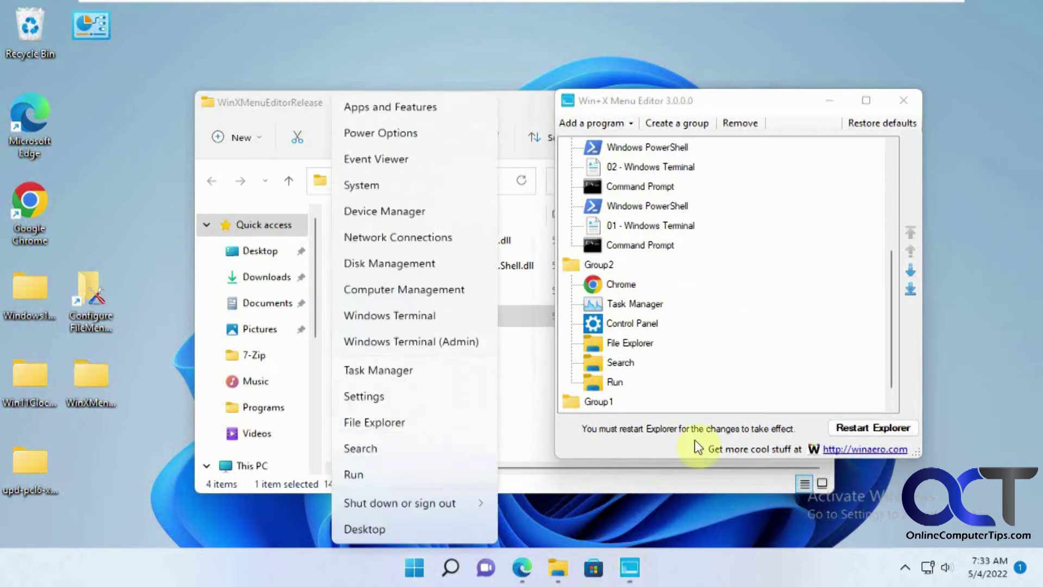
pyautogui.click(859, 428)
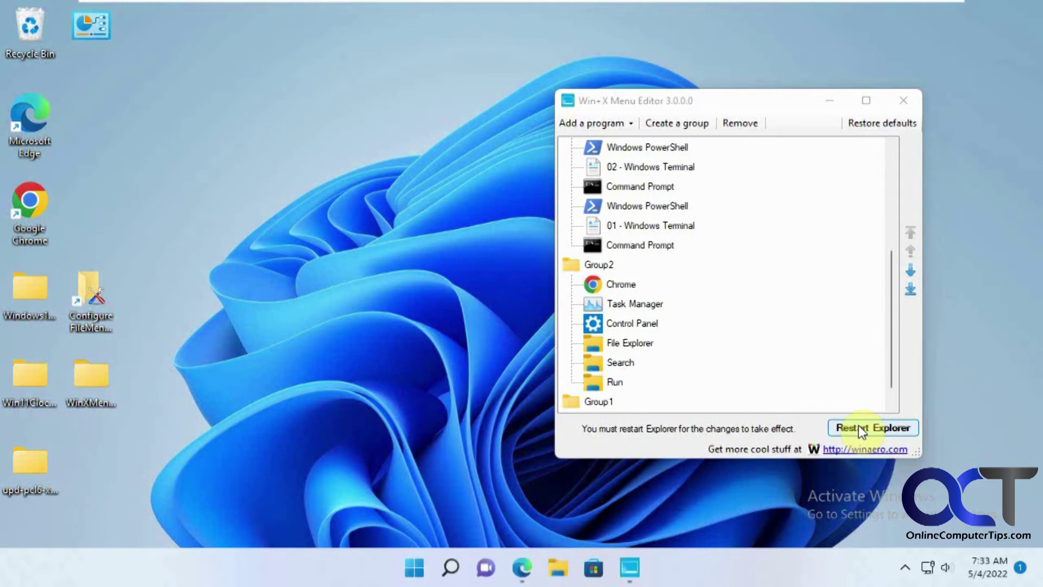
pyautogui.rightClick(413, 568)
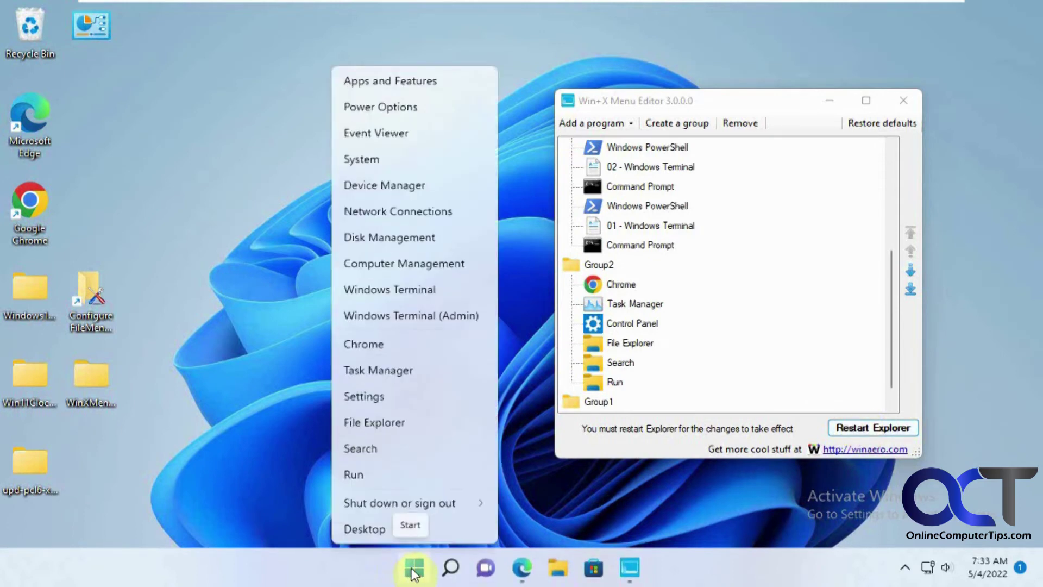
pyautogui.click(376, 344)
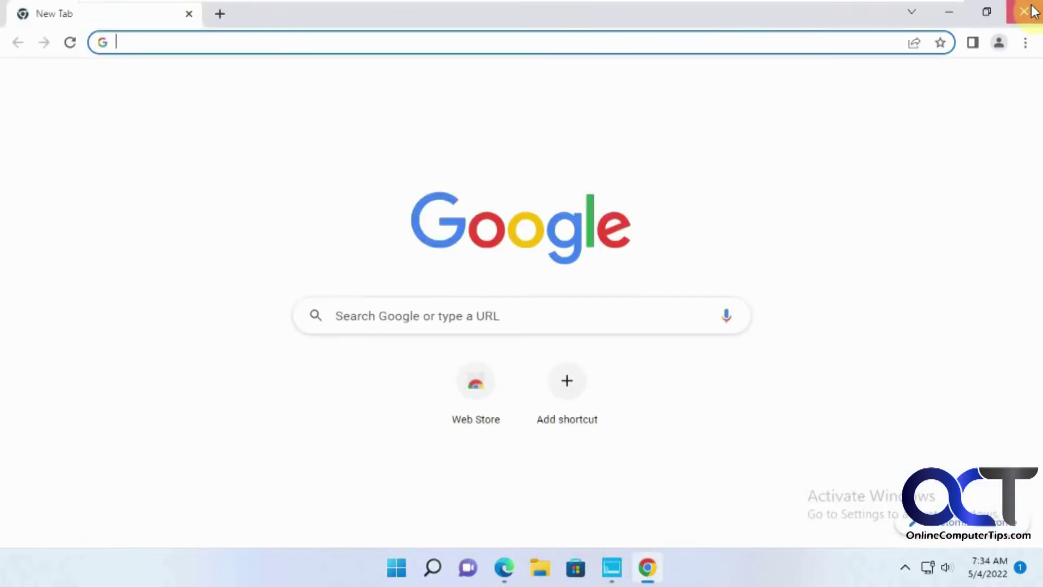
pyautogui.click(1031, 8)
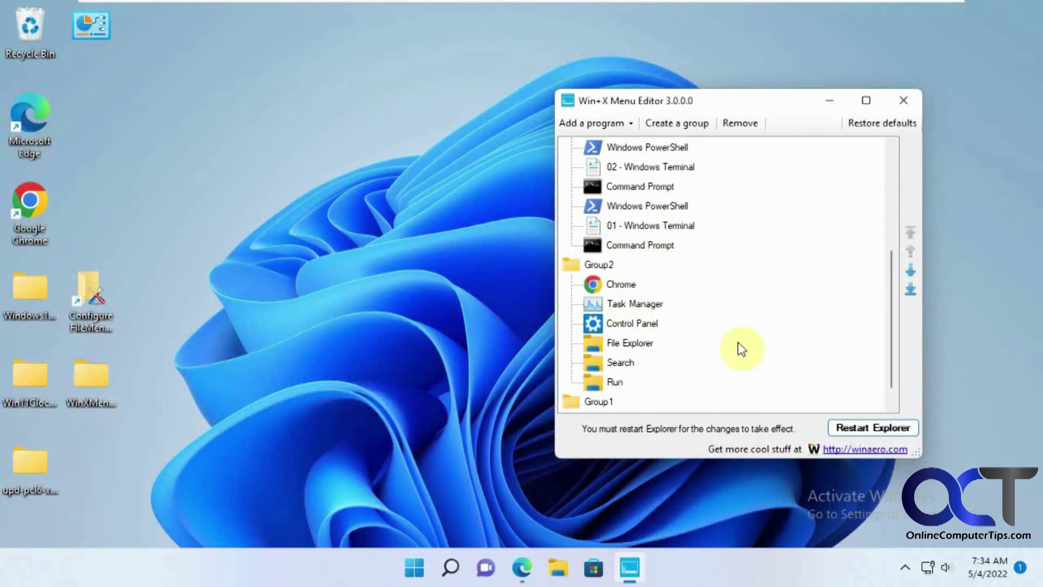
# Examine the presets and Control Panel items that can be added to Group2, without adding any
pyautogui.click(613, 270)
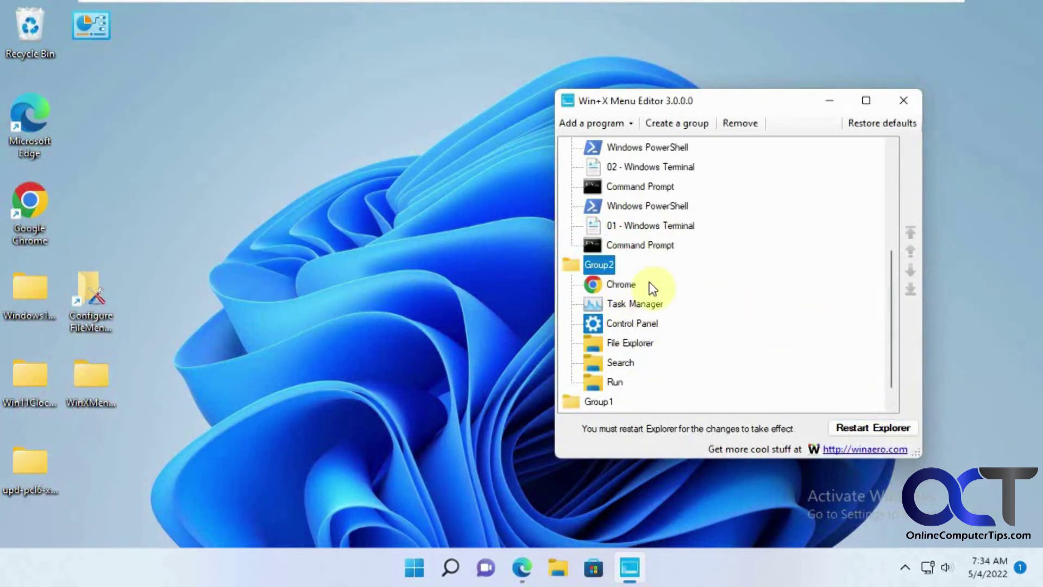
pyautogui.rightClick(602, 264)
pyautogui.moveTo(666, 387)
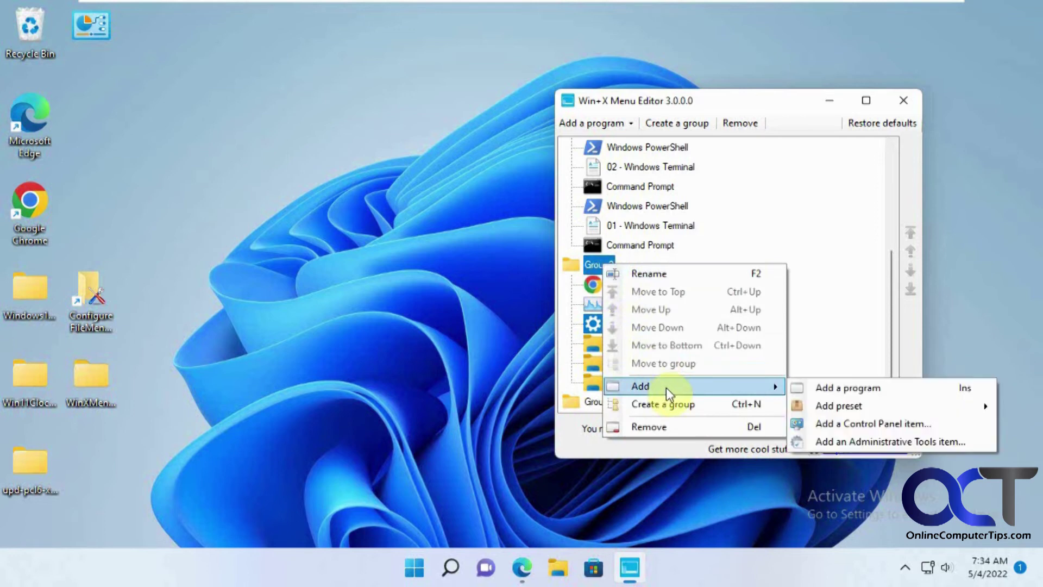
pyautogui.moveTo(823, 406)
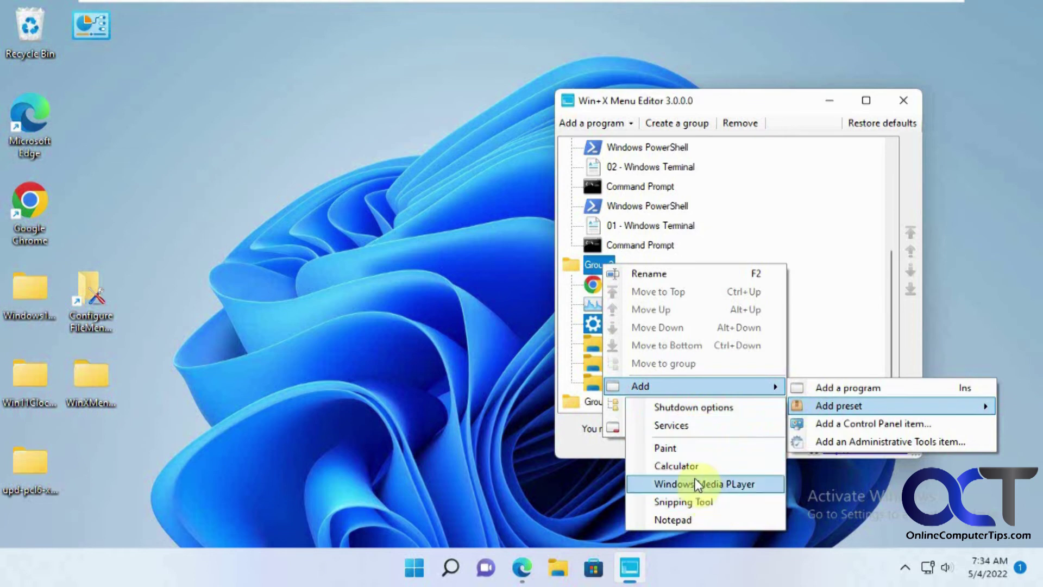
pyautogui.click(840, 424)
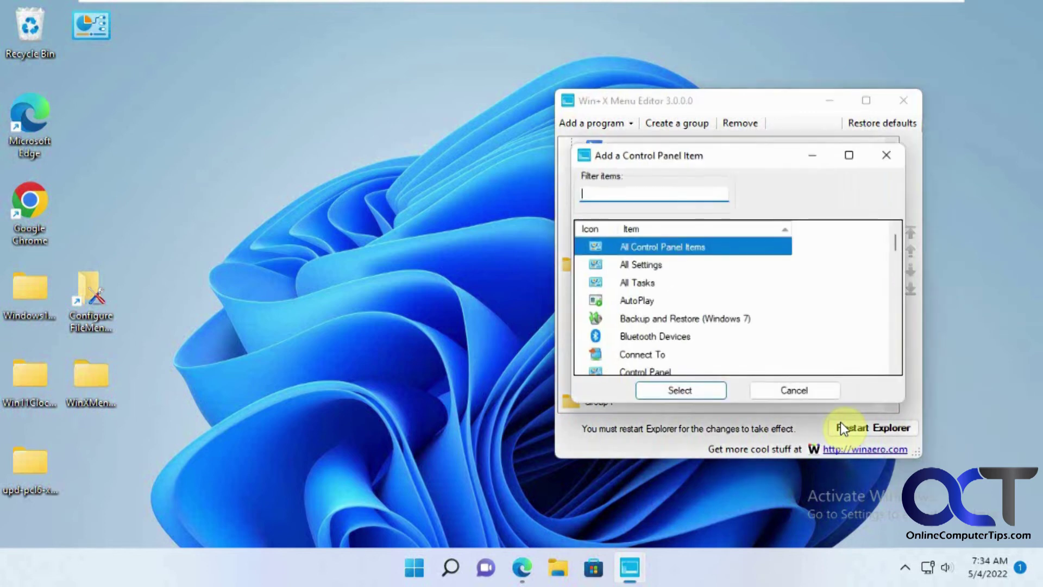
pyautogui.moveTo(898, 247)
pyautogui.mouseDown()
pyautogui.moveTo(896, 314)
pyautogui.moveTo(900, 244)
pyautogui.mouseUp()
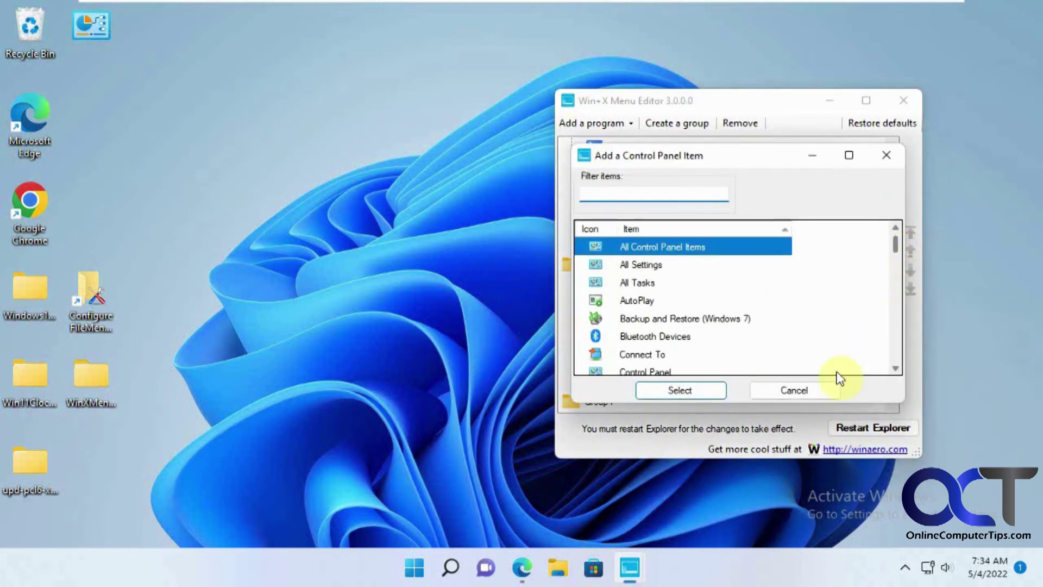
pyautogui.click(808, 389)
# Examine the Administrative Tools items available for Group2 without adding any, and bring up the Start context menu
pyautogui.rightClick(605, 264)
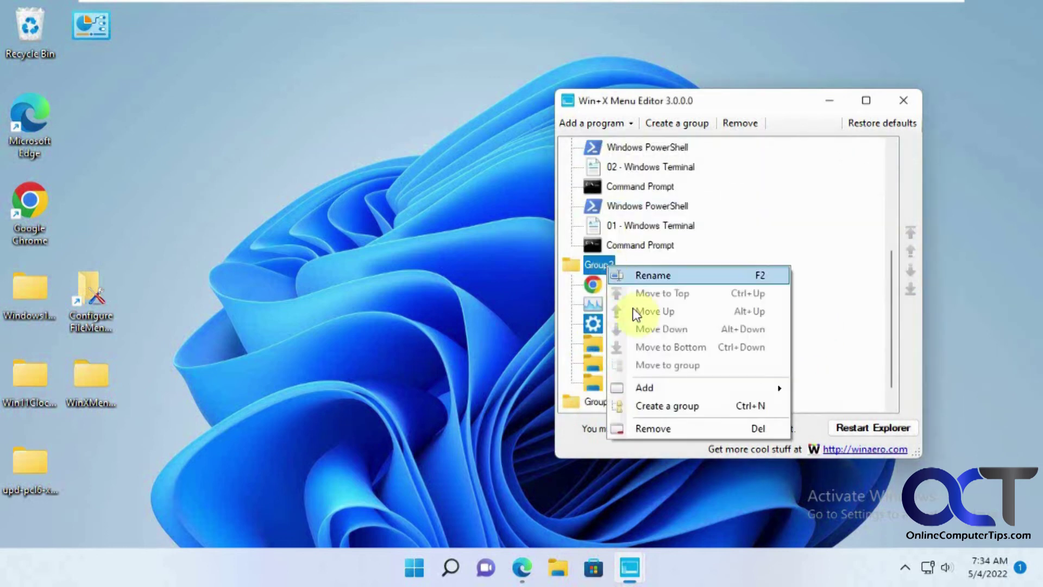
pyautogui.moveTo(696, 391)
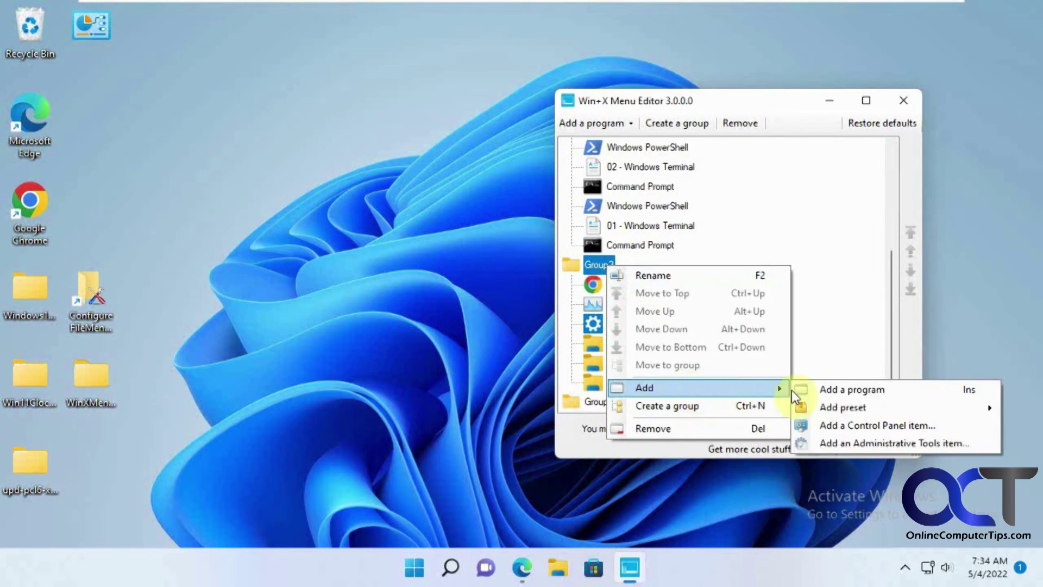
pyautogui.click(873, 441)
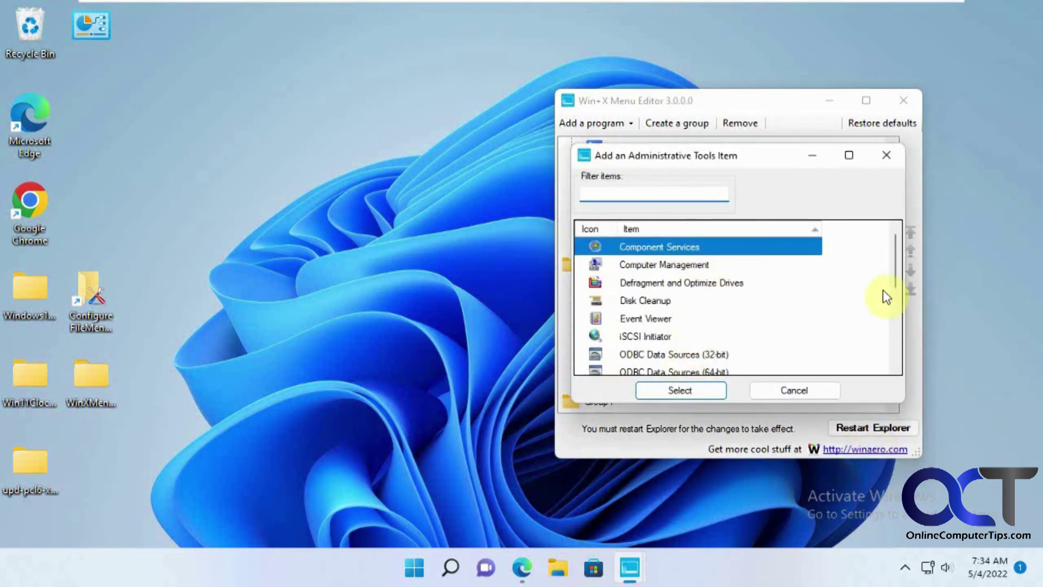
pyautogui.moveTo(894, 273); pyautogui.dragTo(866, 272)
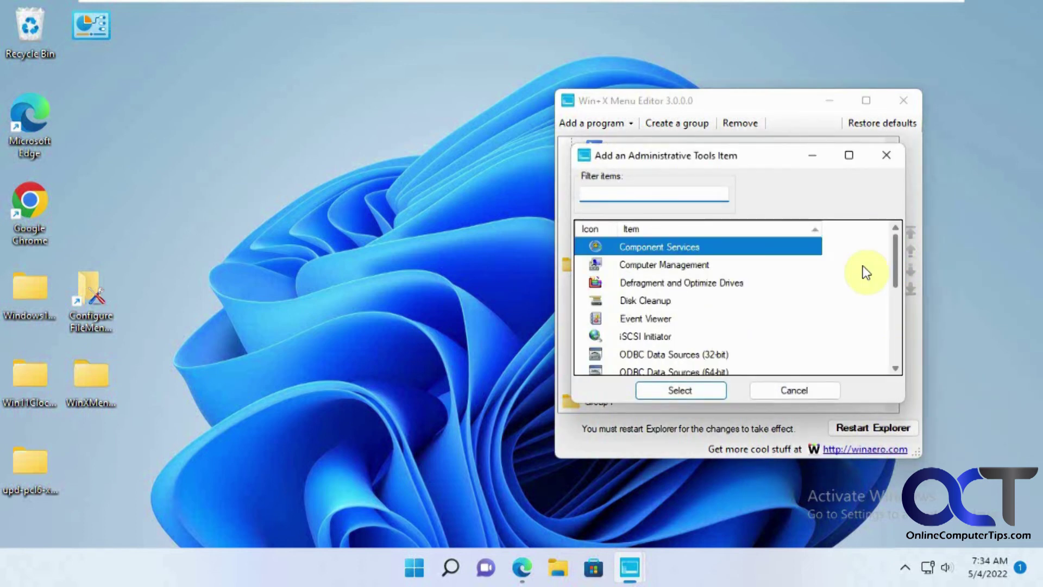
pyautogui.click(808, 389)
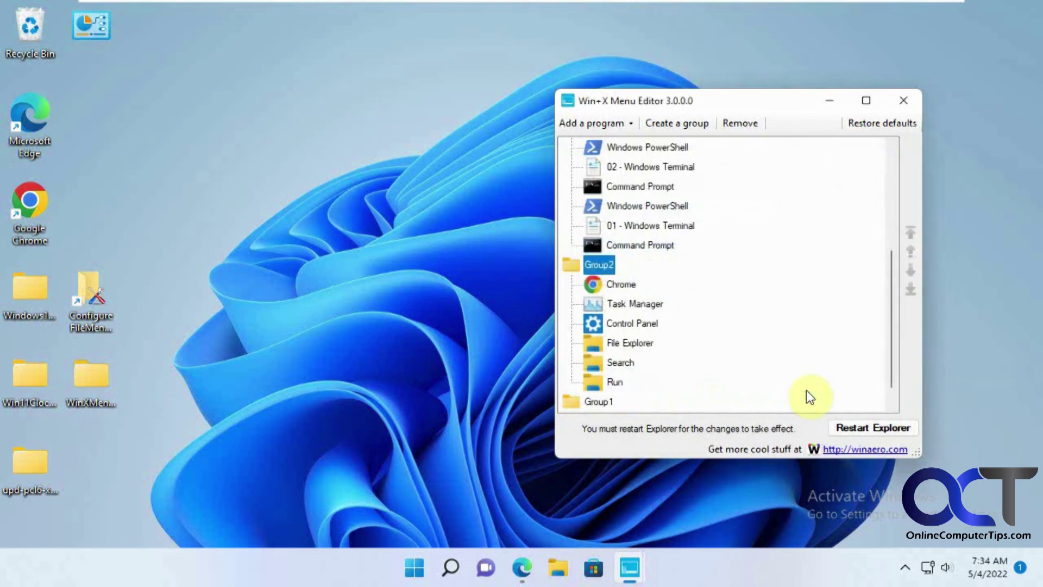
pyautogui.rightClick(425, 578)
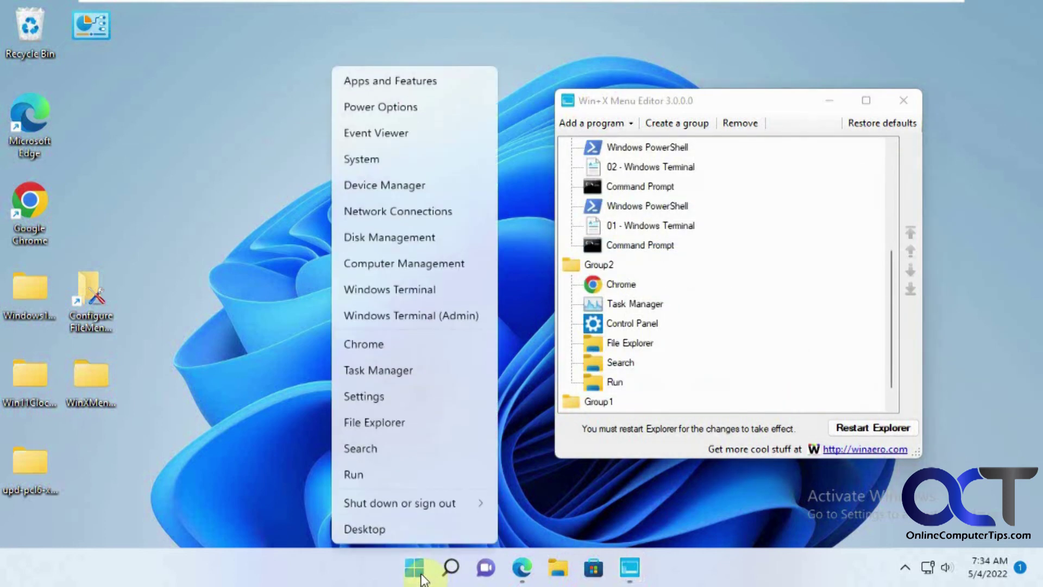